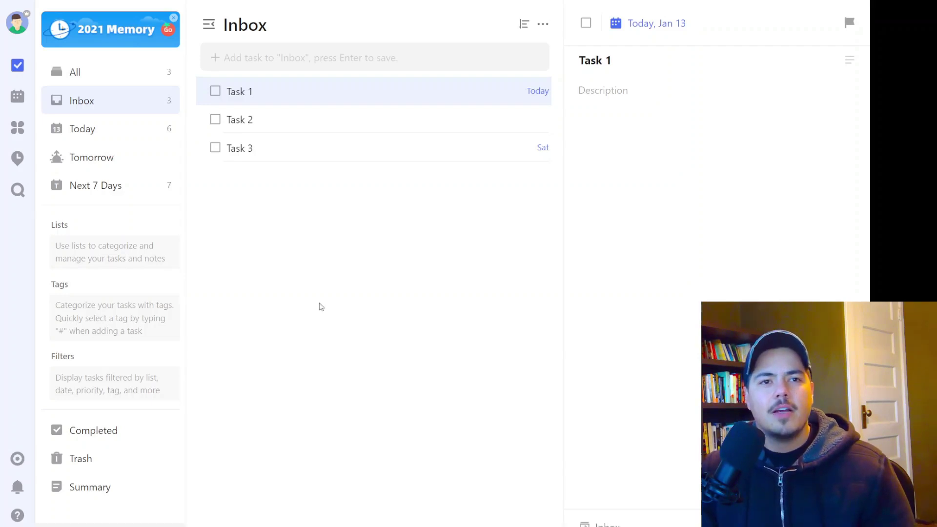
- In Settings, switch off the Eisenhower Matrix, Pomo Timer and Habit features
left_click(20, 24)
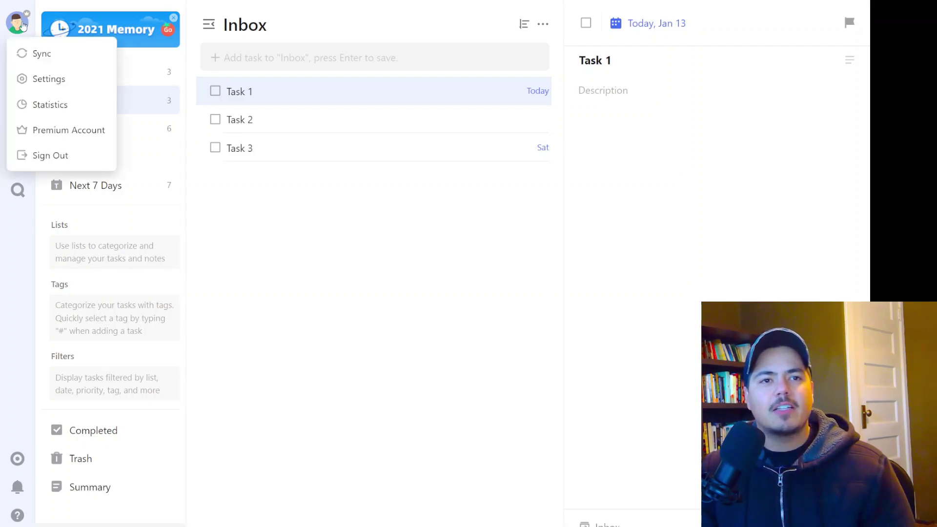
left_click(49, 79)
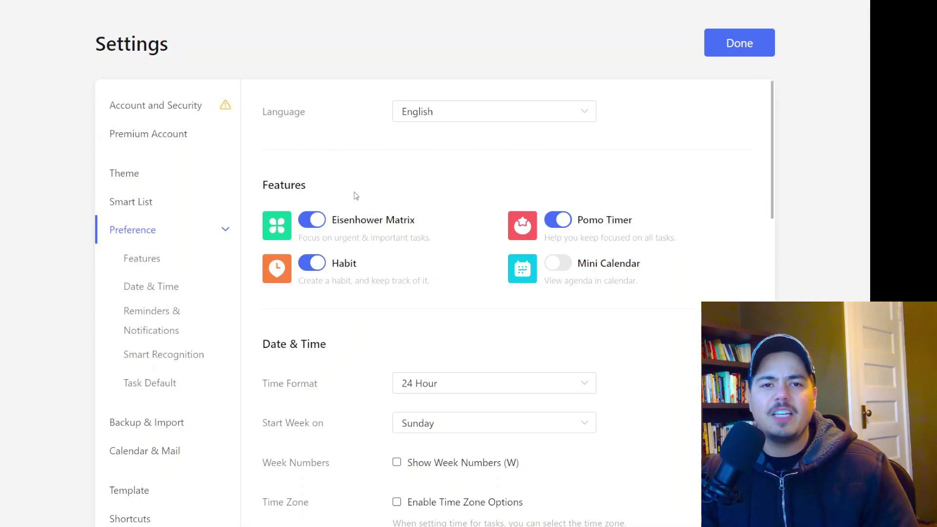
left_click(318, 222)
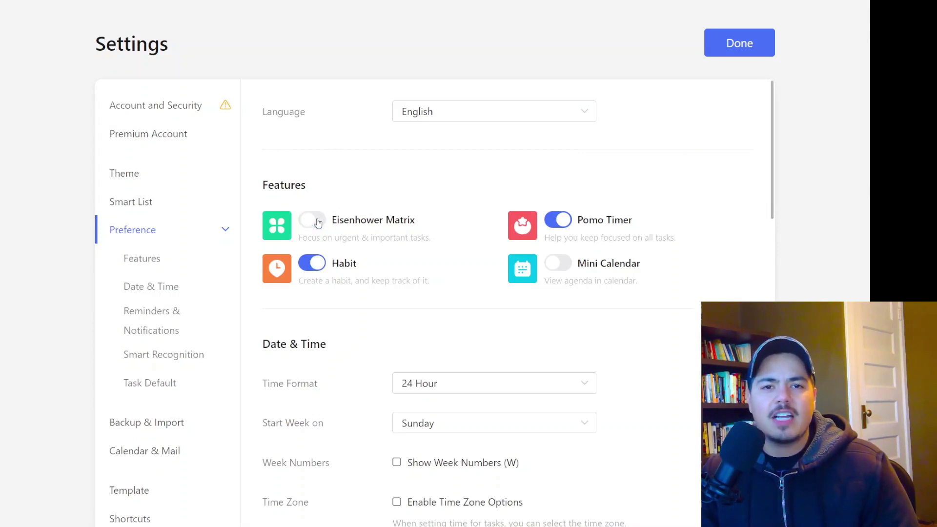
left_click(557, 224)
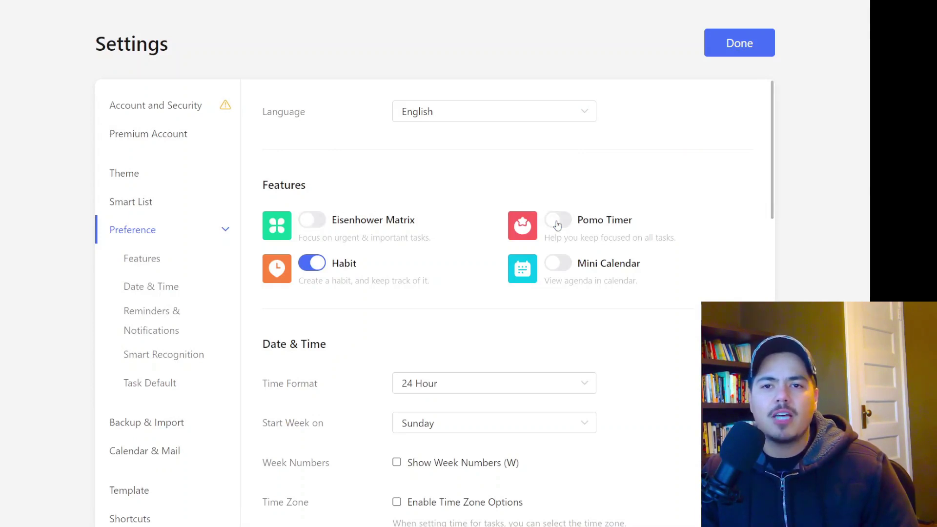
left_click(315, 267)
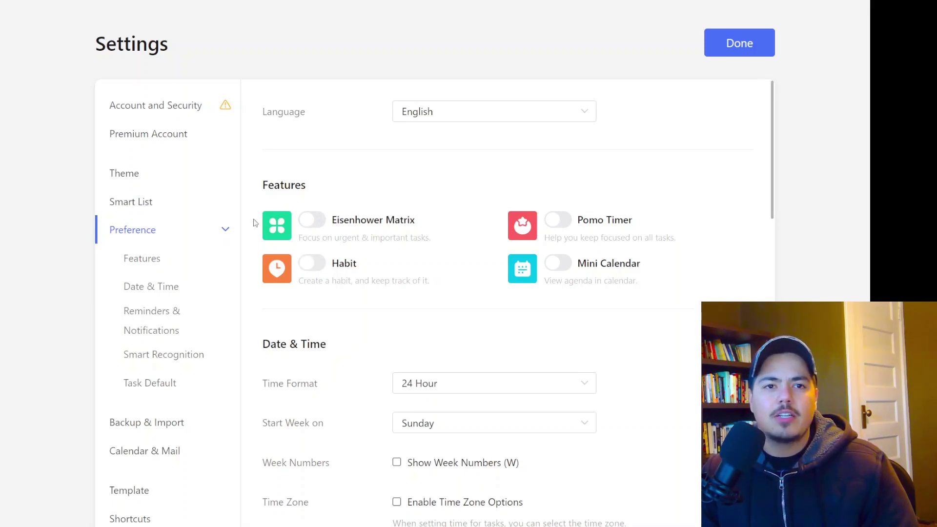
- In Smart List settings, set All, Today, Tomorrow and Next 7 Days to Hide
left_click(165, 204)
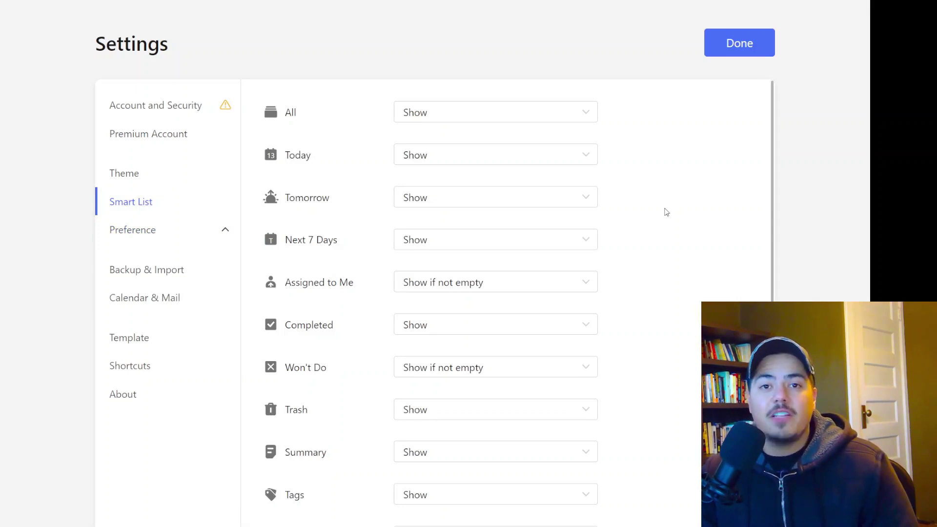
left_click(591, 115)
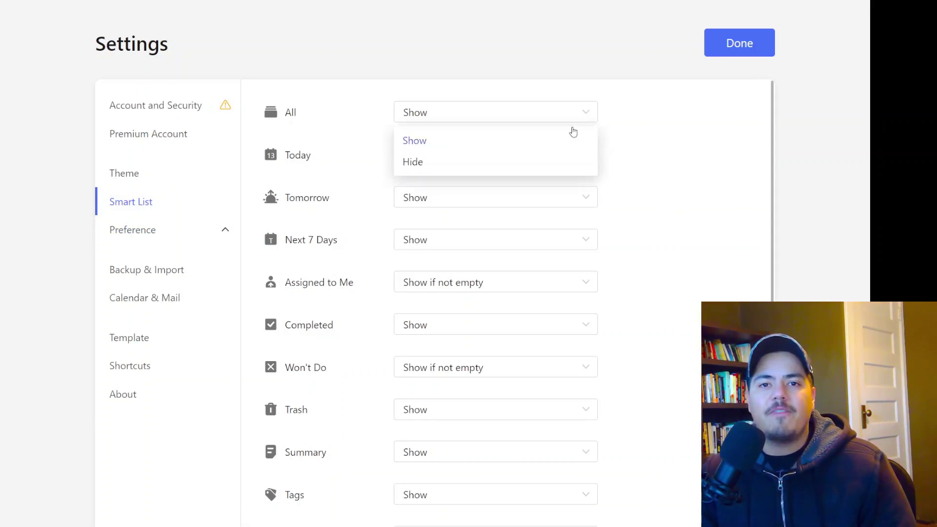
left_click(560, 162)
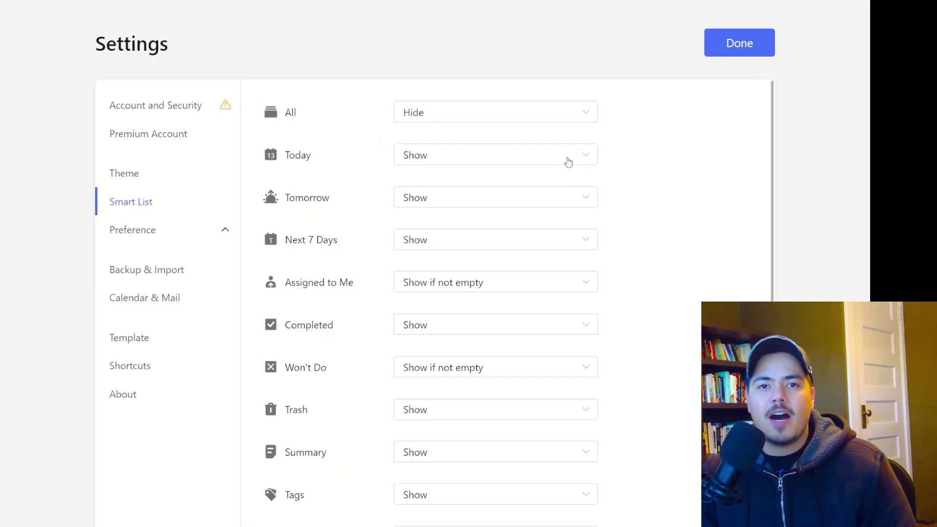
left_click(593, 159)
left_click(550, 225)
left_click(582, 199)
left_click(536, 269)
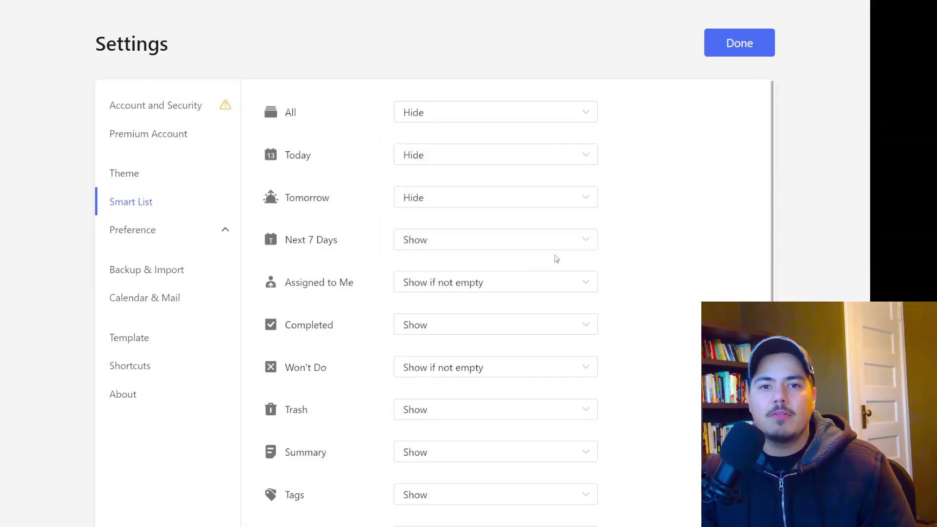
left_click(585, 242)
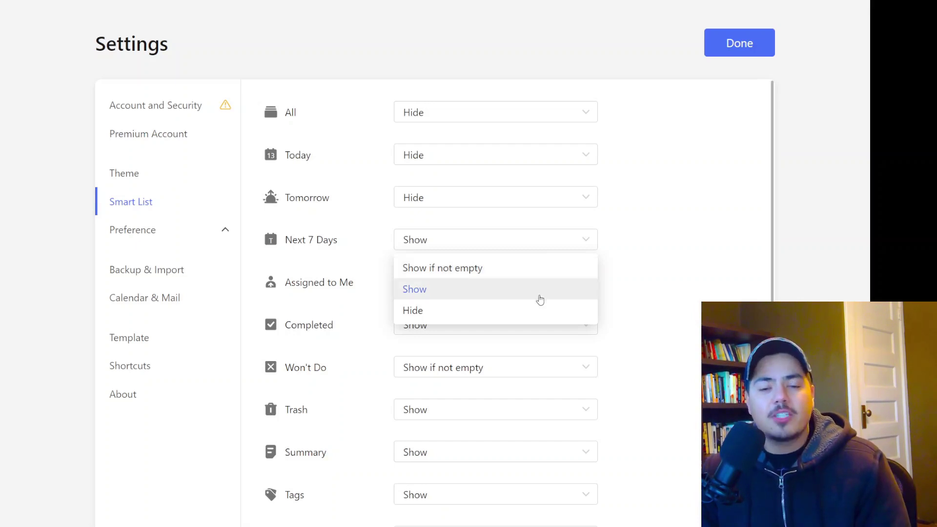
left_click(533, 311)
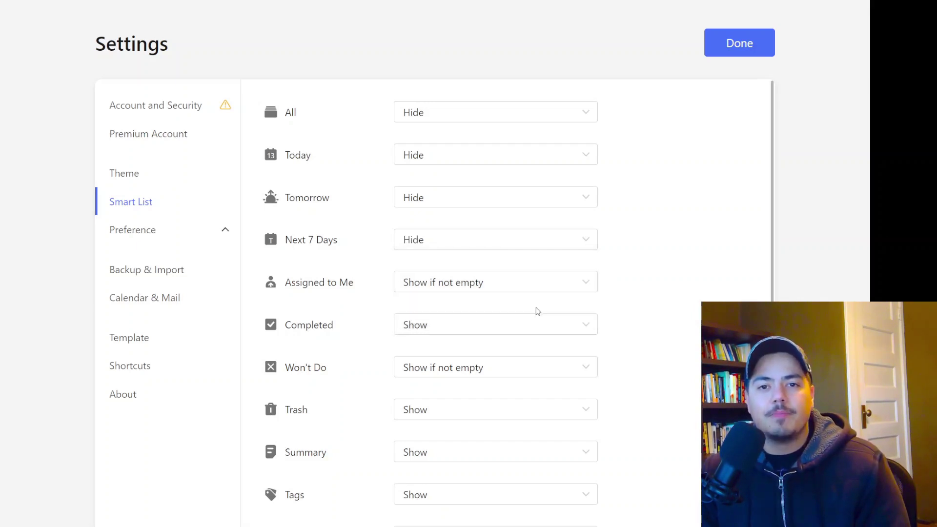
- Set the Assigned to Me, Completed, Won't Do, Trash and Summary smart lists to Hide
left_click(593, 289)
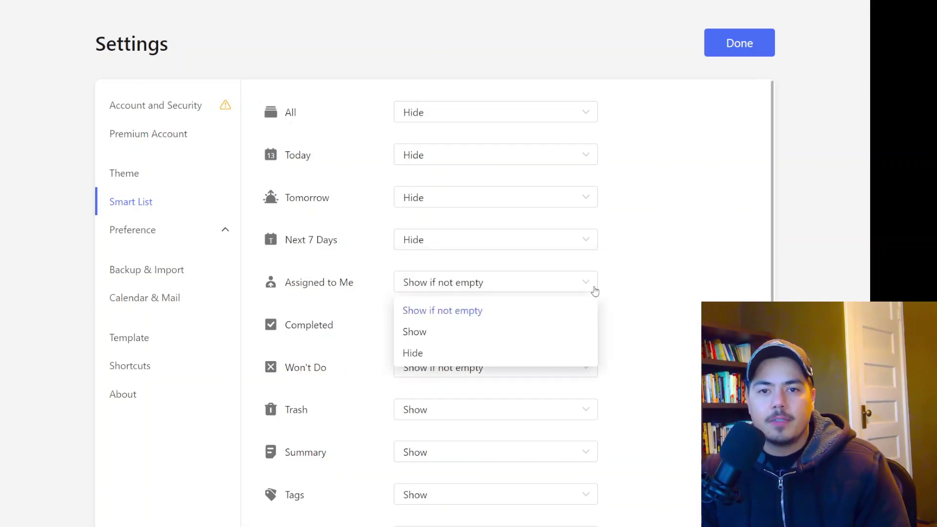
left_click(558, 352)
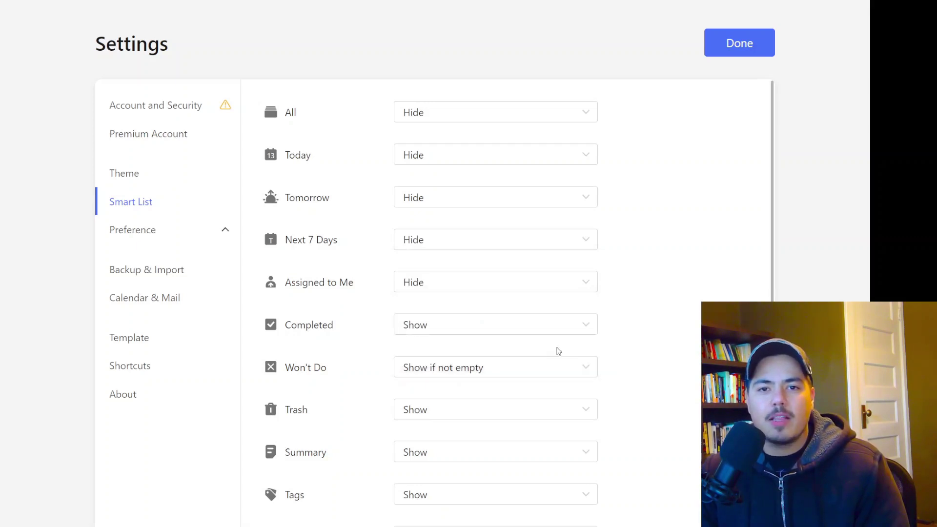
left_click(586, 327)
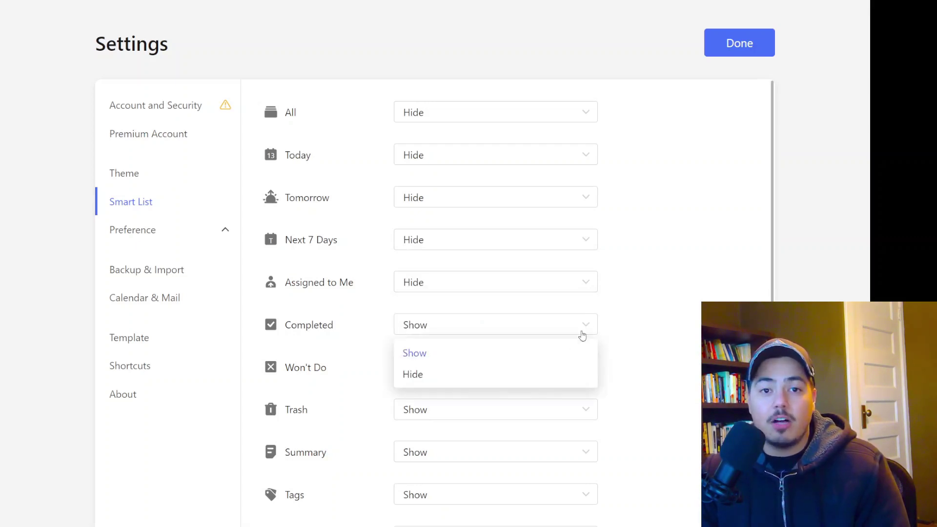
left_click(549, 374)
left_click(582, 374)
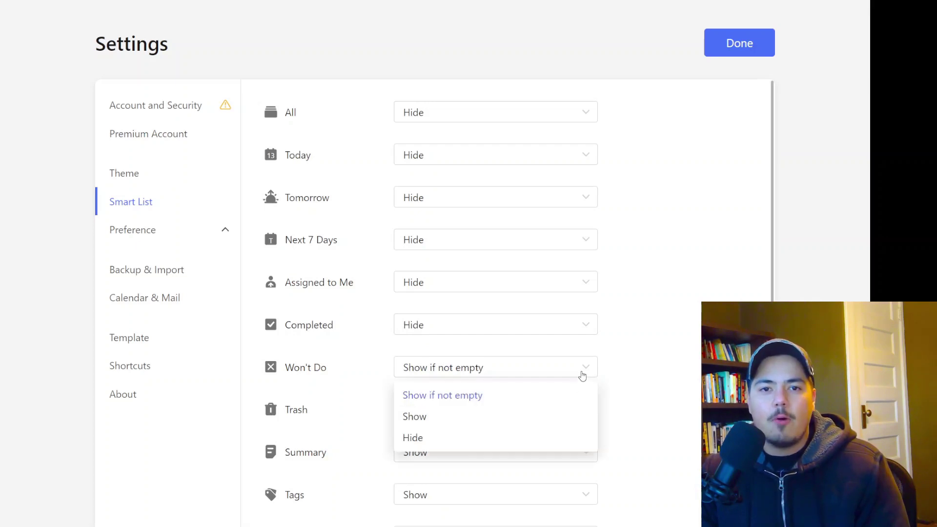
left_click(520, 441)
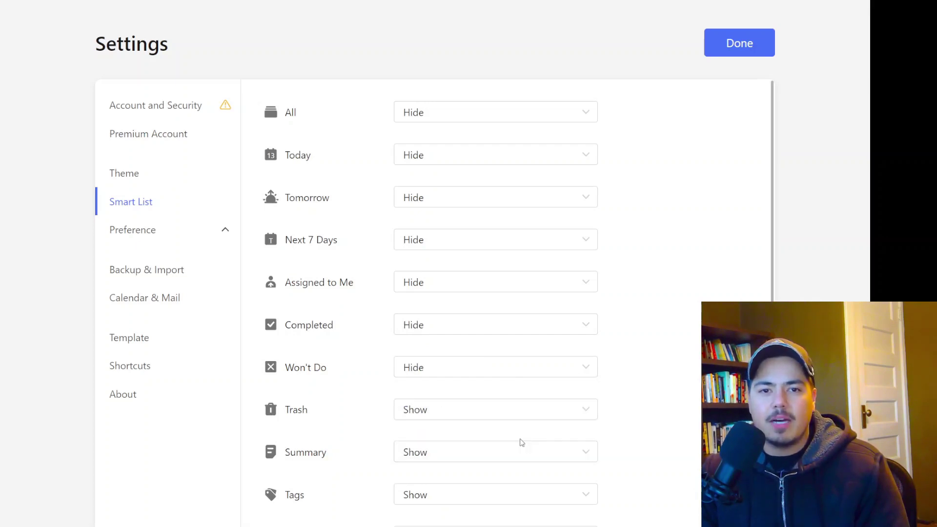
left_click(577, 418)
left_click(541, 469)
left_click(577, 462)
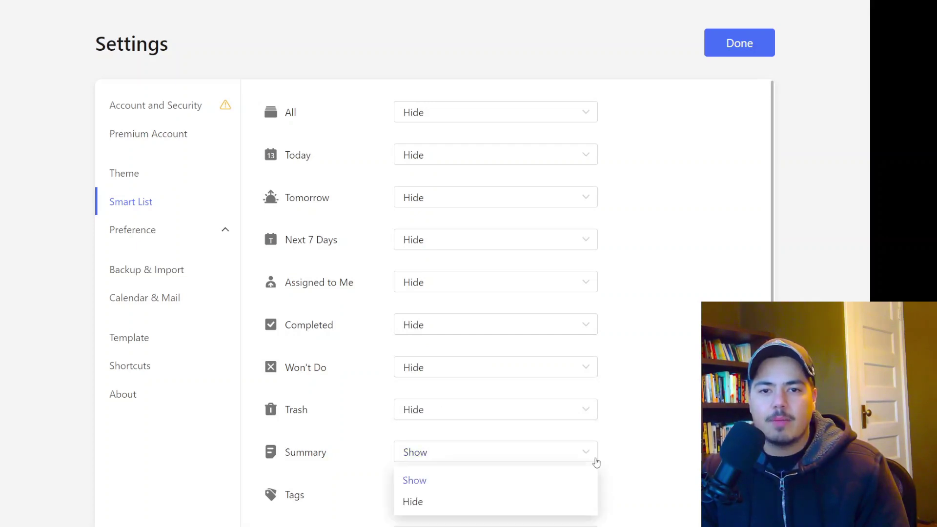
left_click(526, 501)
- Hide the Tags and Filters sections, then close Settings with Done
scroll(532, 495, "down", 2)
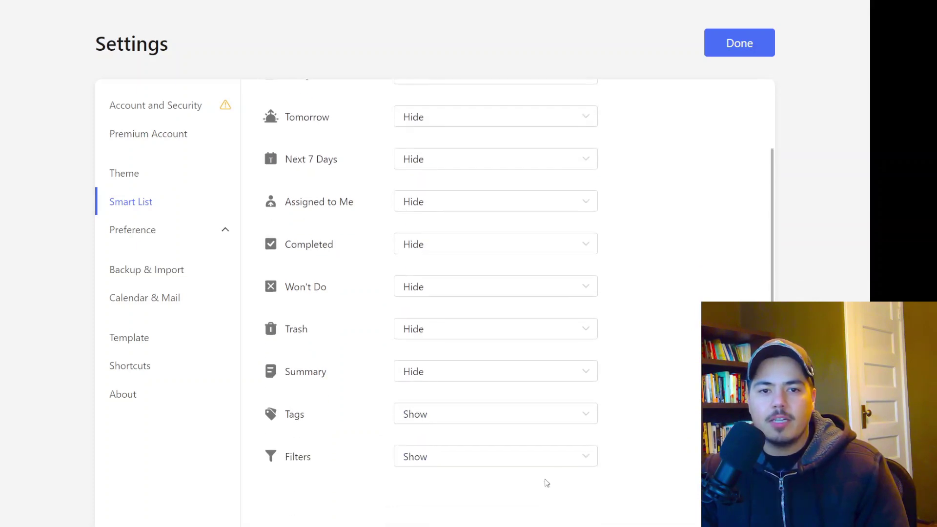
left_click(589, 419)
left_click(512, 487)
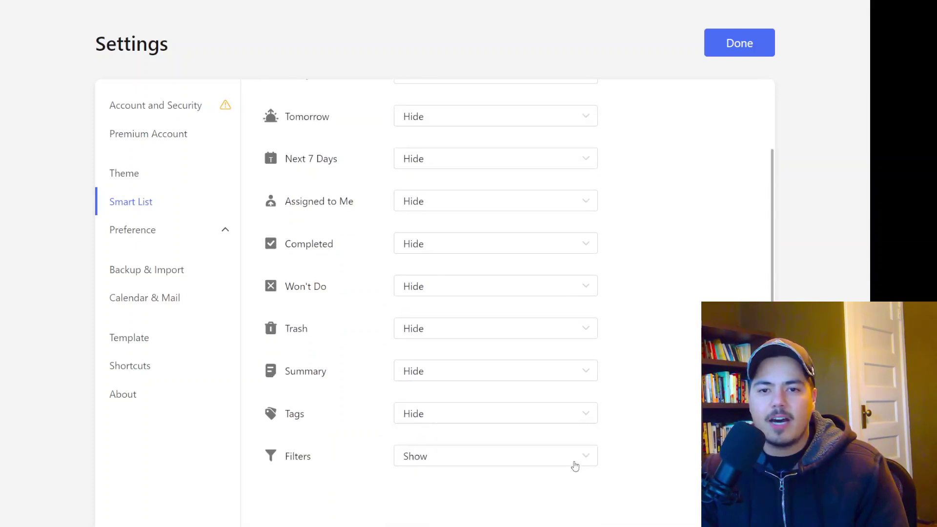
left_click(587, 460)
left_click(507, 507)
scroll(601, 432, "up", 2)
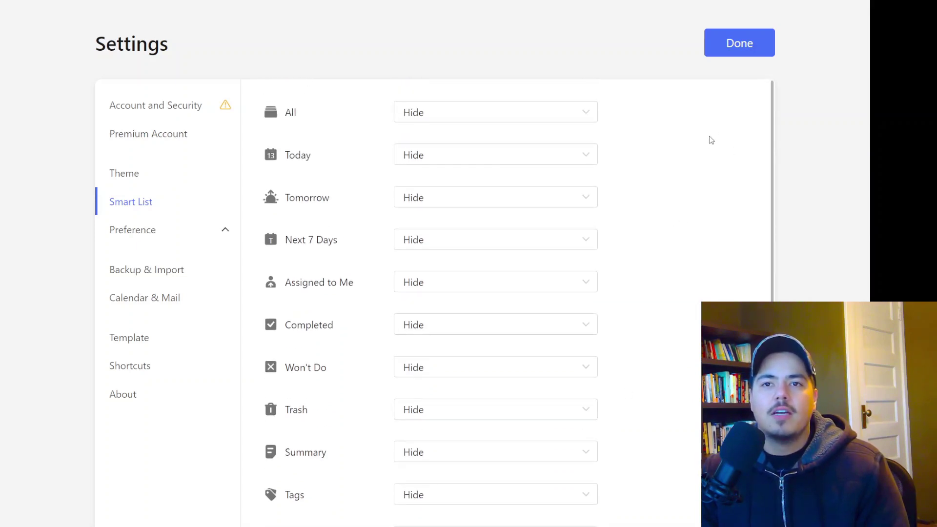
left_click(738, 49)
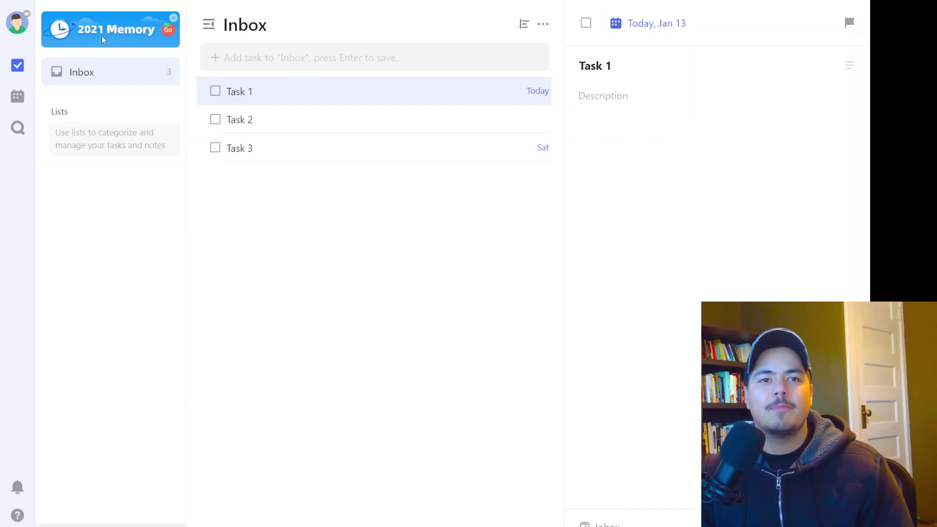
- Dismiss the 2021 Memory banner at the top of the sidebar
left_click(173, 20)
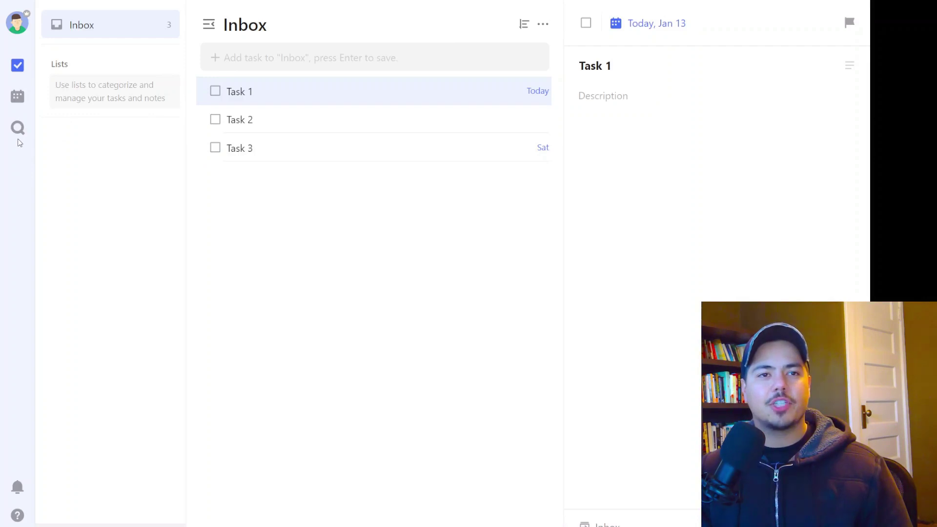
- Switch to the Calendar view and close its Premium upgrade prompt
left_click(18, 96)
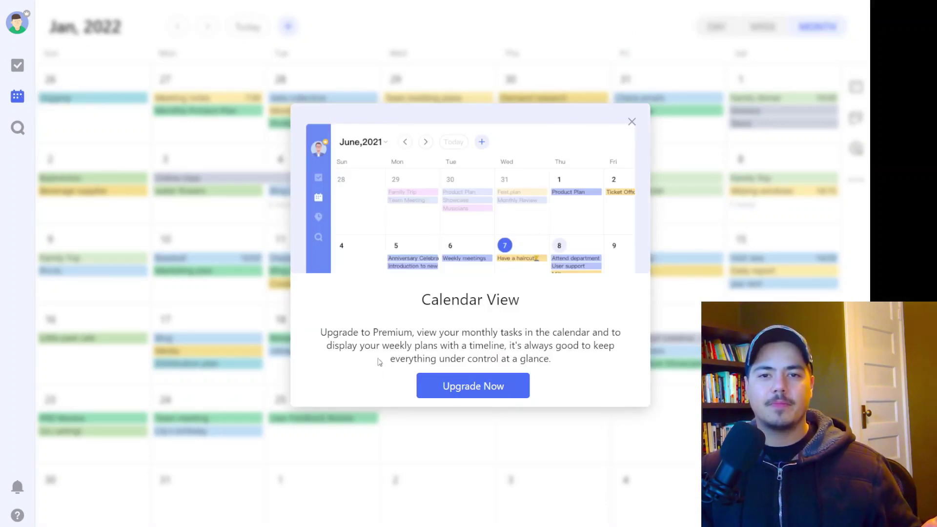
left_click(631, 123)
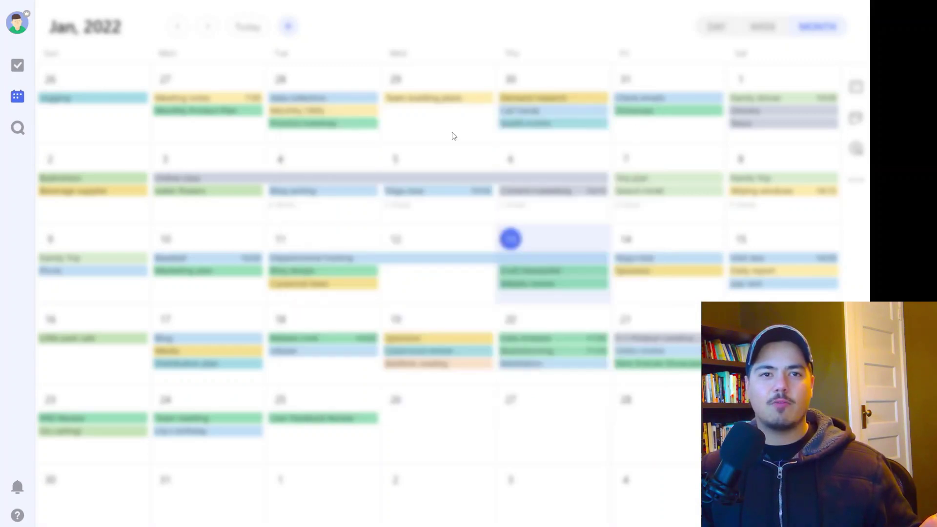
- Go back to the Inbox task list from the Calendar view
left_click(17, 66)
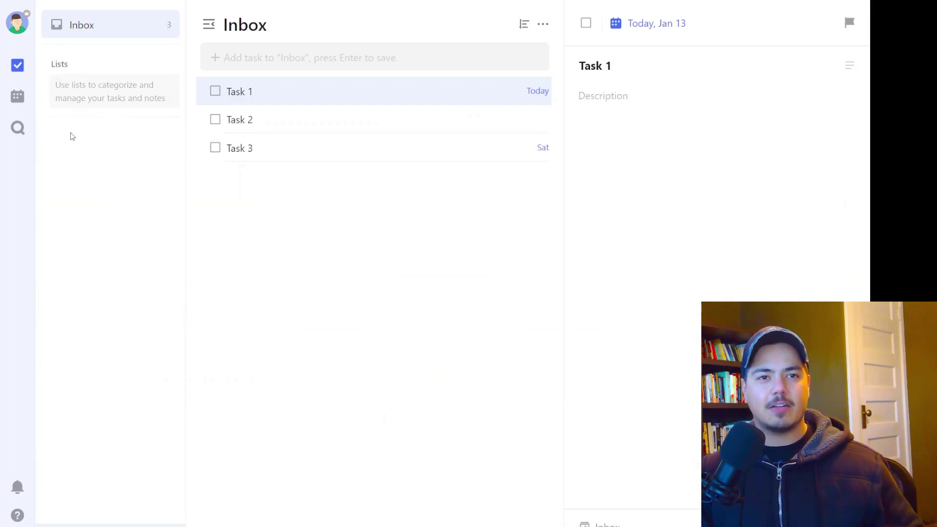